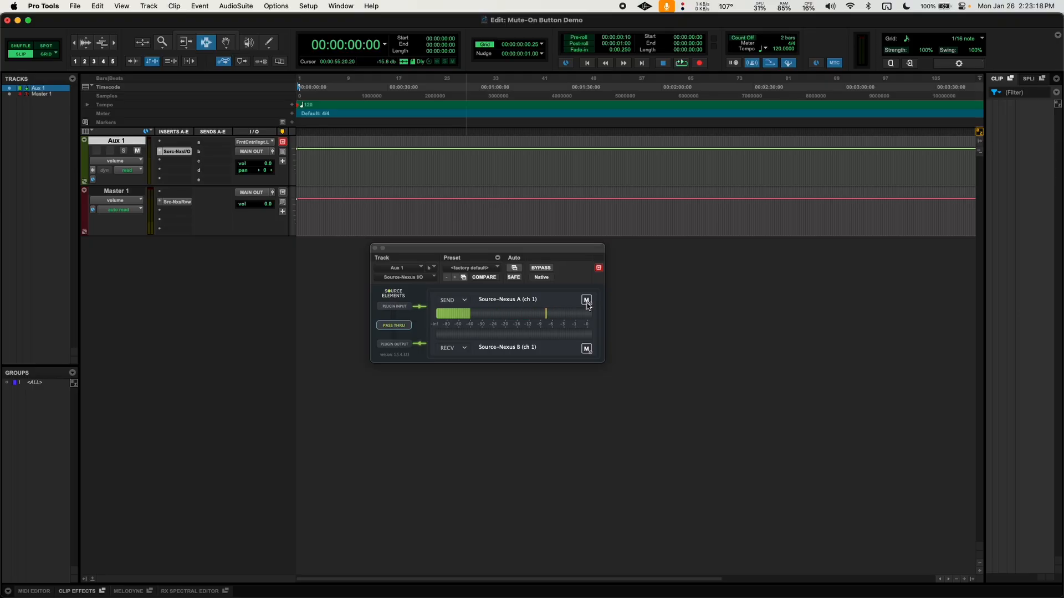
Step: Examine the Mute-On trigger options for the Source-Nexus A send's mute, including On Play, On Record, On Stop, On Key and On Midi
{"action": "right_click", "coordinate": [588, 303]}
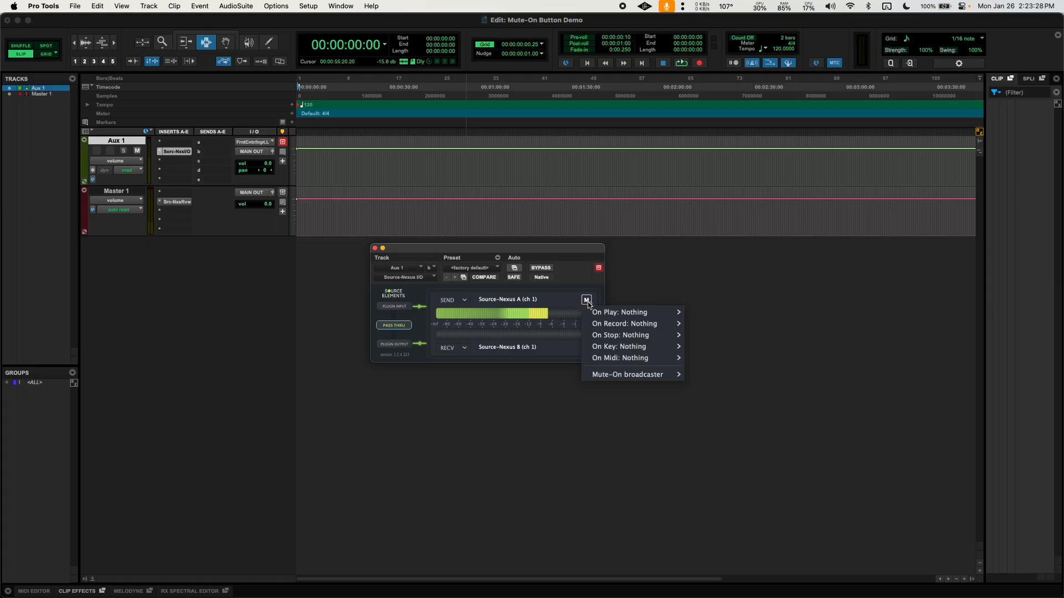
{"action": "mouse_move", "coordinate": [600, 325]}
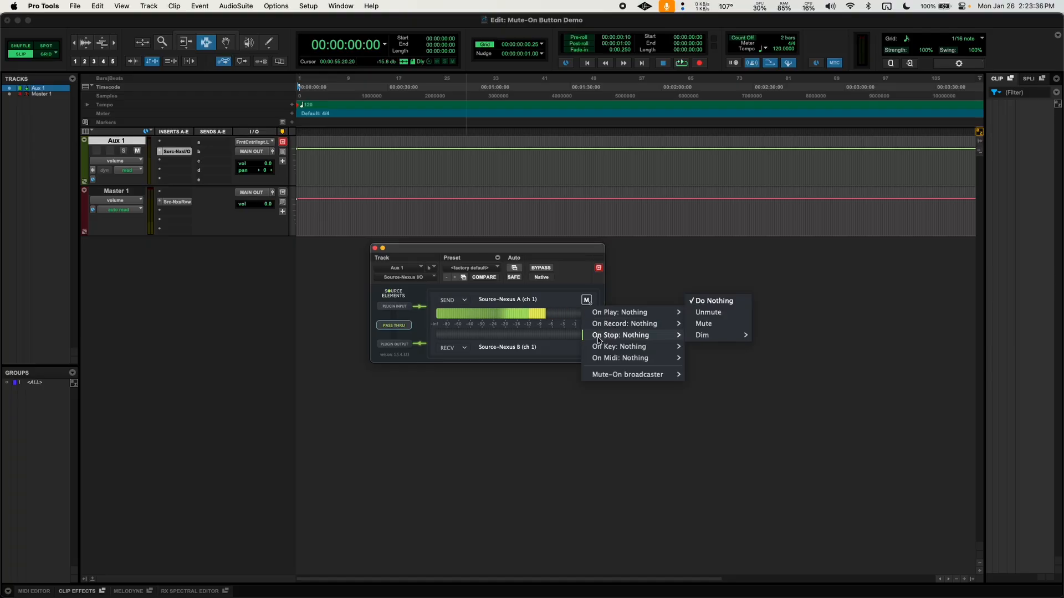
{"action": "mouse_move", "coordinate": [597, 360]}
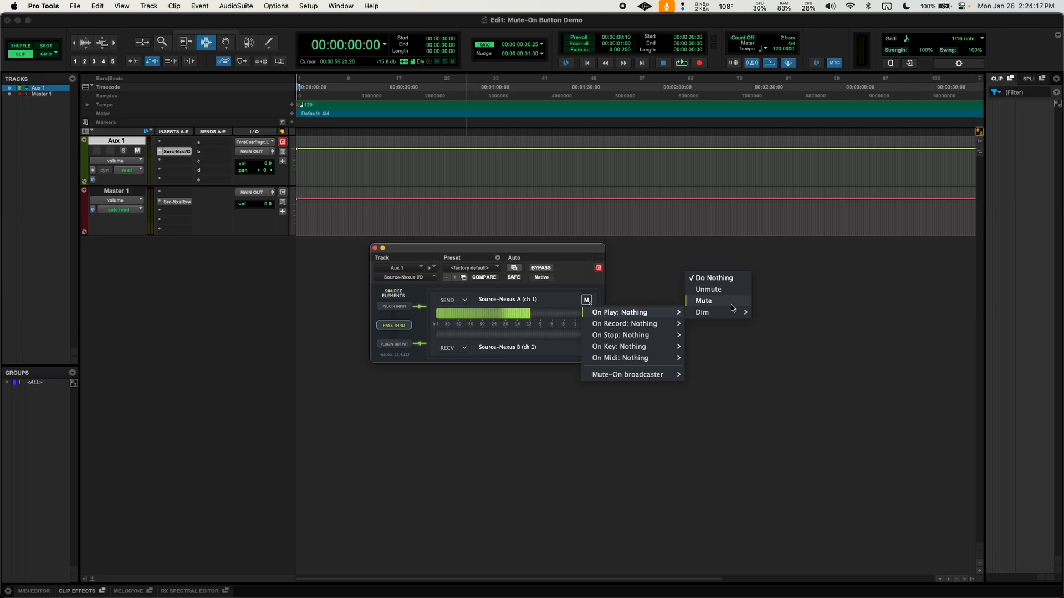
{"action": "mouse_move", "coordinate": [728, 316]}
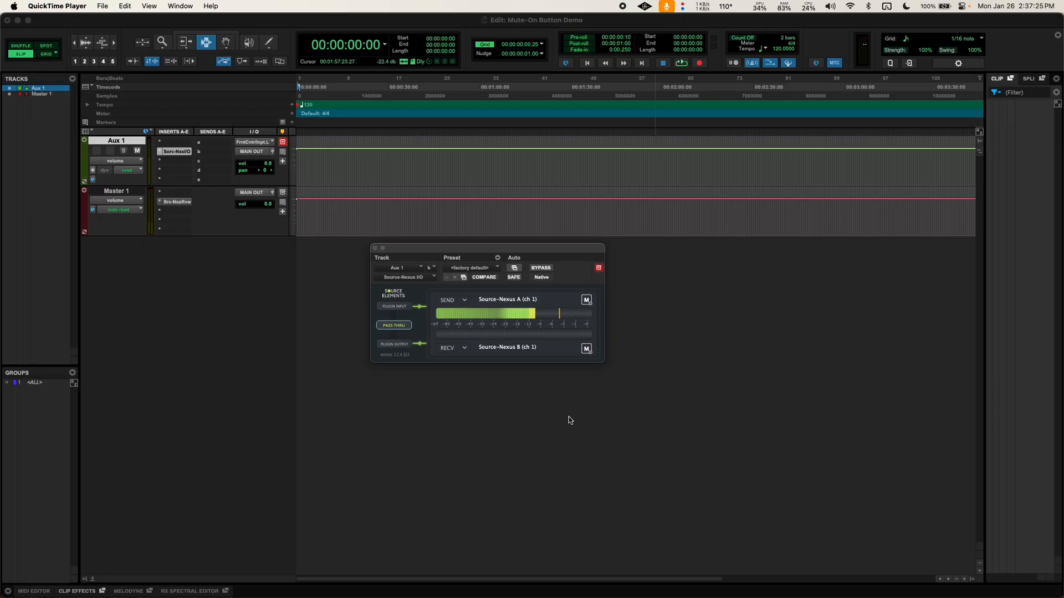
Step: Learn \ as the momentary key for the Source-Nexus A send's mute and set its On Key action to Unmute
{"action": "left_click", "coordinate": [587, 300]}
{"action": "right_click", "coordinate": [588, 301]}
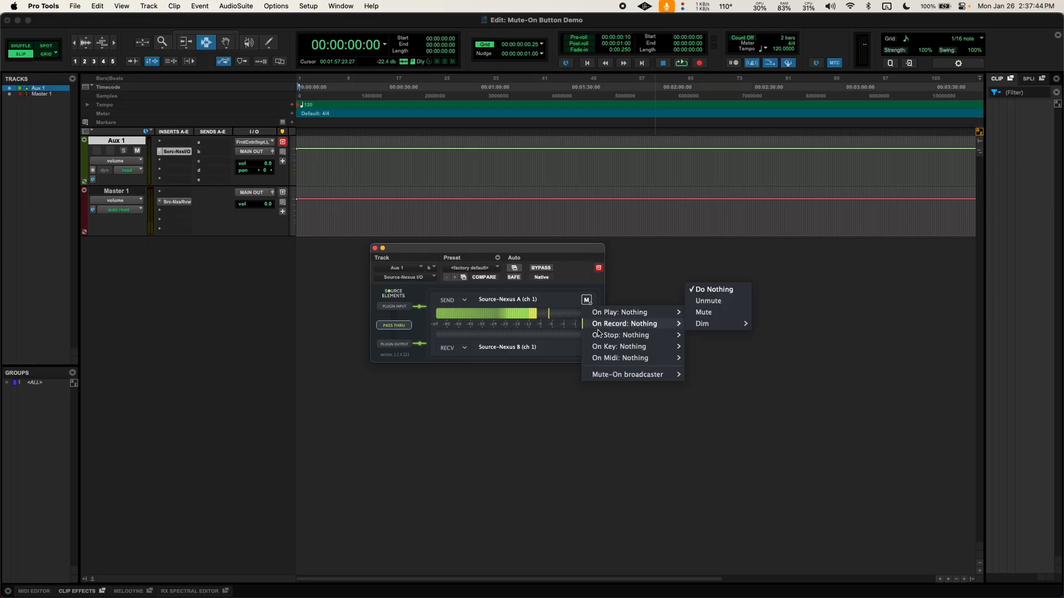
{"action": "mouse_move", "coordinate": [637, 346]}
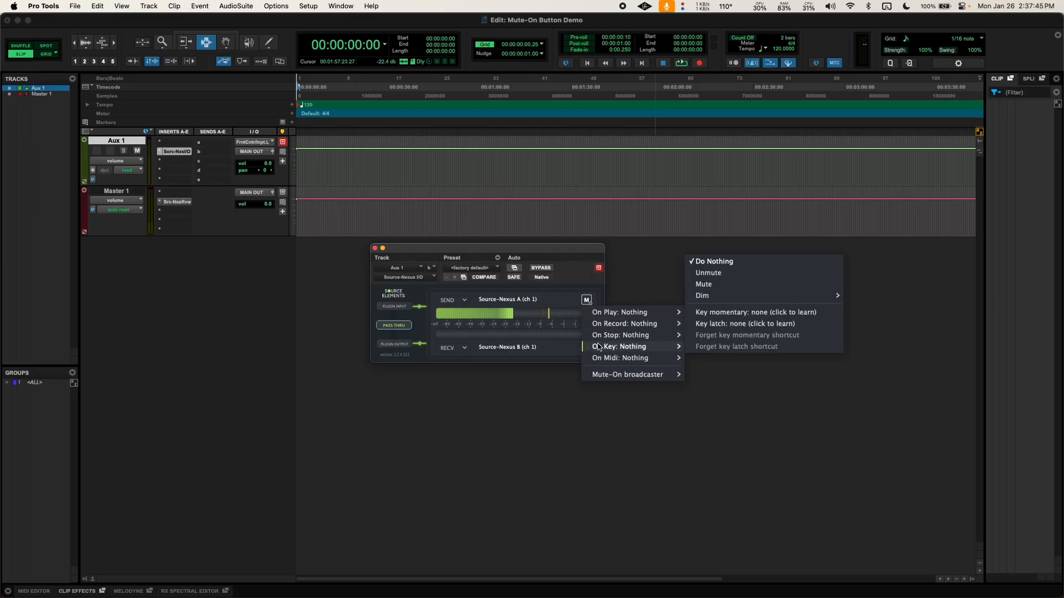
{"action": "left_click", "coordinate": [740, 313]}
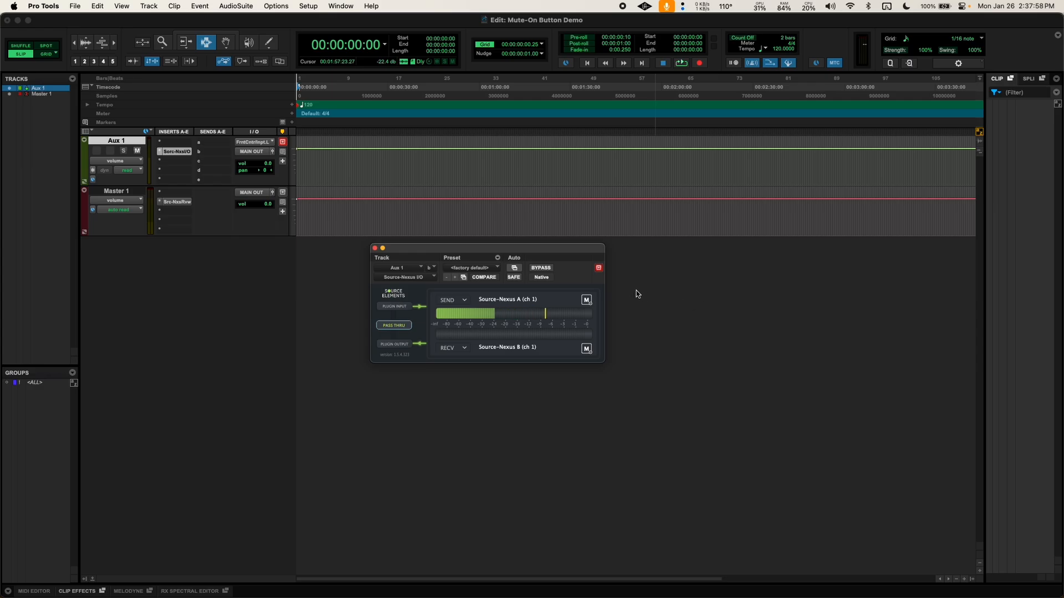
{"action": "right_click", "coordinate": [589, 303]}
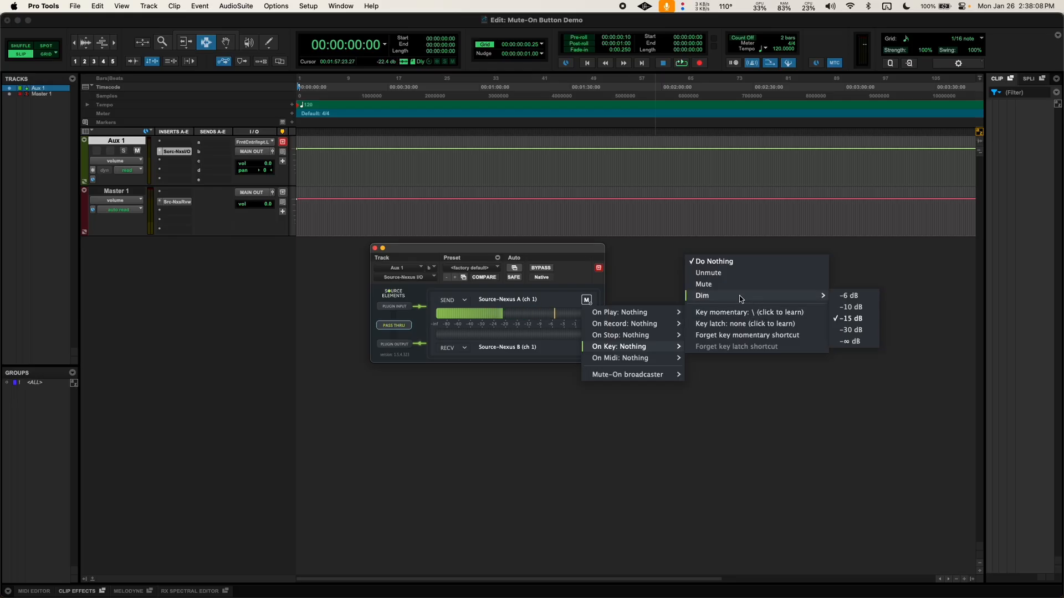
{"action": "left_click", "coordinate": [707, 275]}
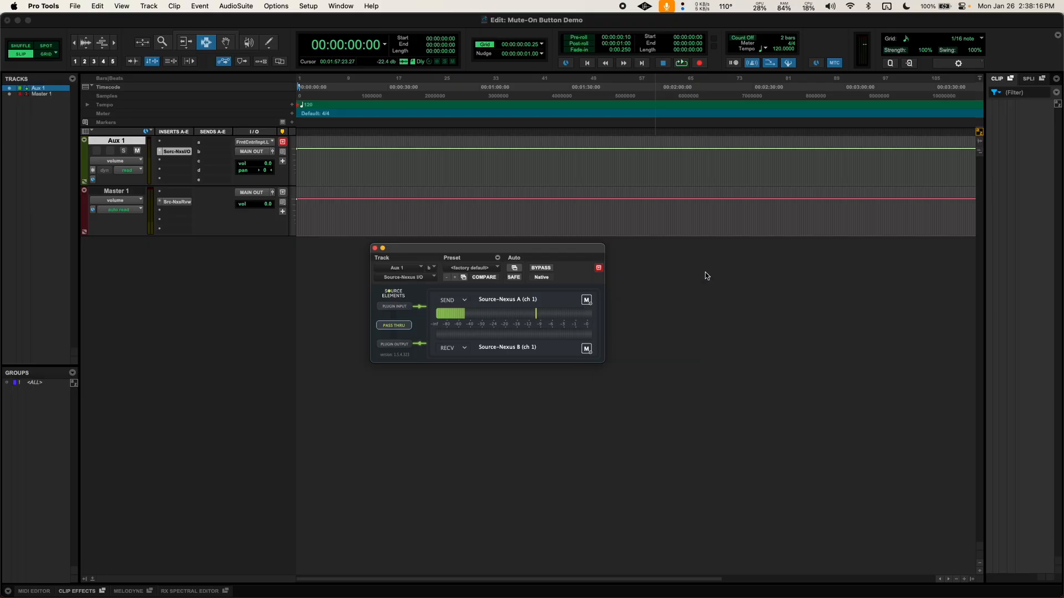
Step: Set the On Play action of the Source-Nexus A send's mute to Mute
{"action": "right_click", "coordinate": [587, 301]}
{"action": "mouse_move", "coordinate": [602, 312]}
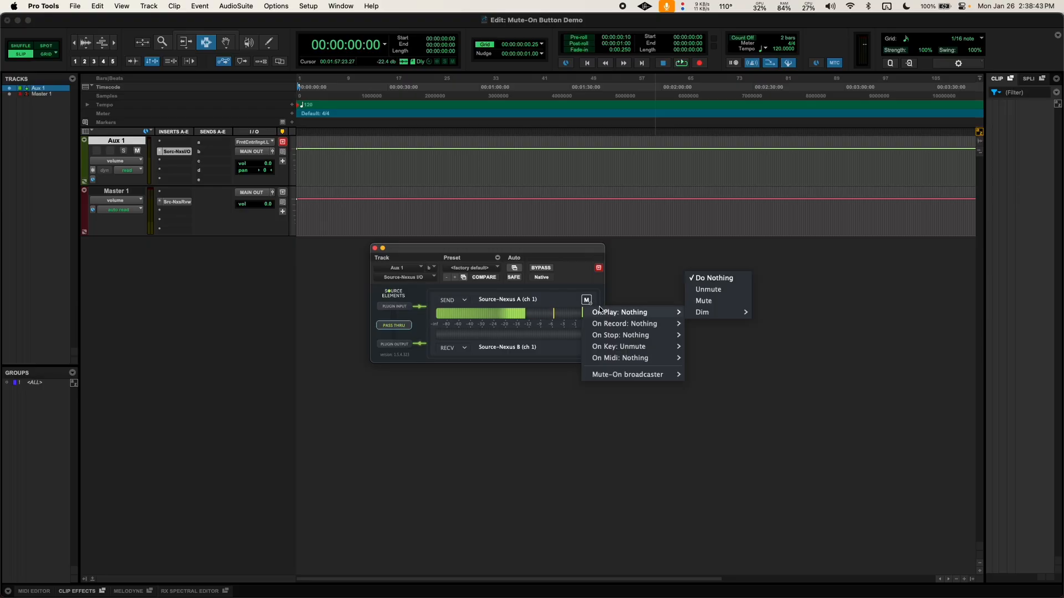
{"action": "mouse_move", "coordinate": [668, 313]}
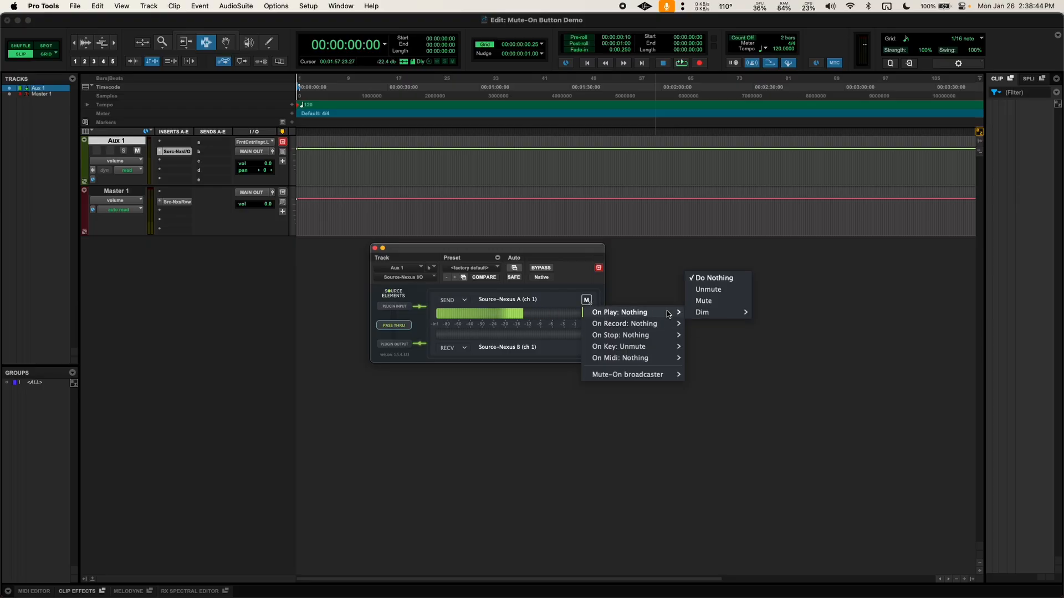
{"action": "left_click", "coordinate": [718, 302]}
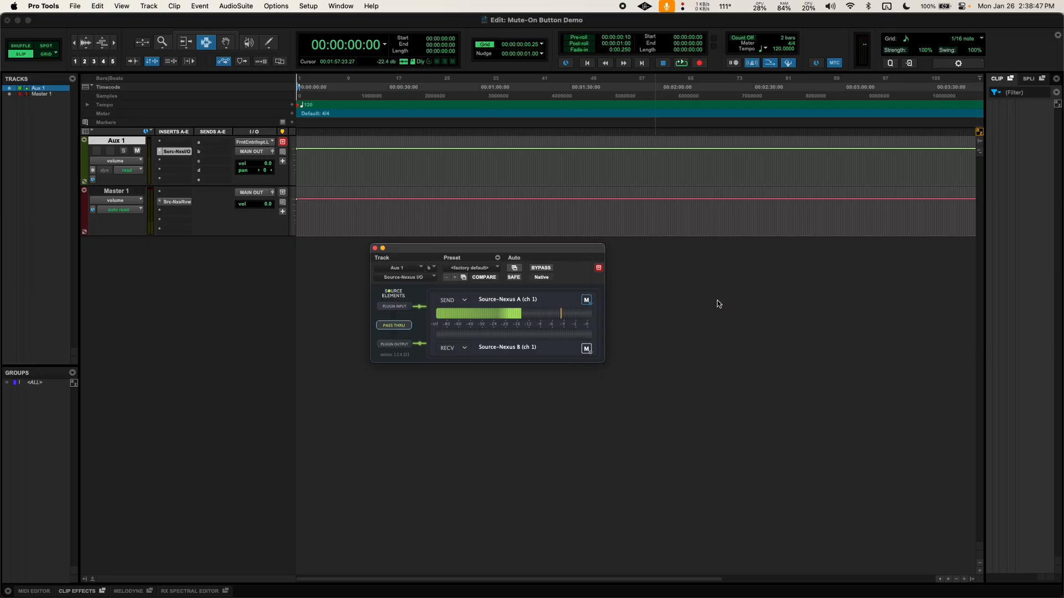
Step: Review the On Stop options of the Source-Nexus A send's mute, and manually mute and unmute the send
{"action": "right_click", "coordinate": [586, 299]}
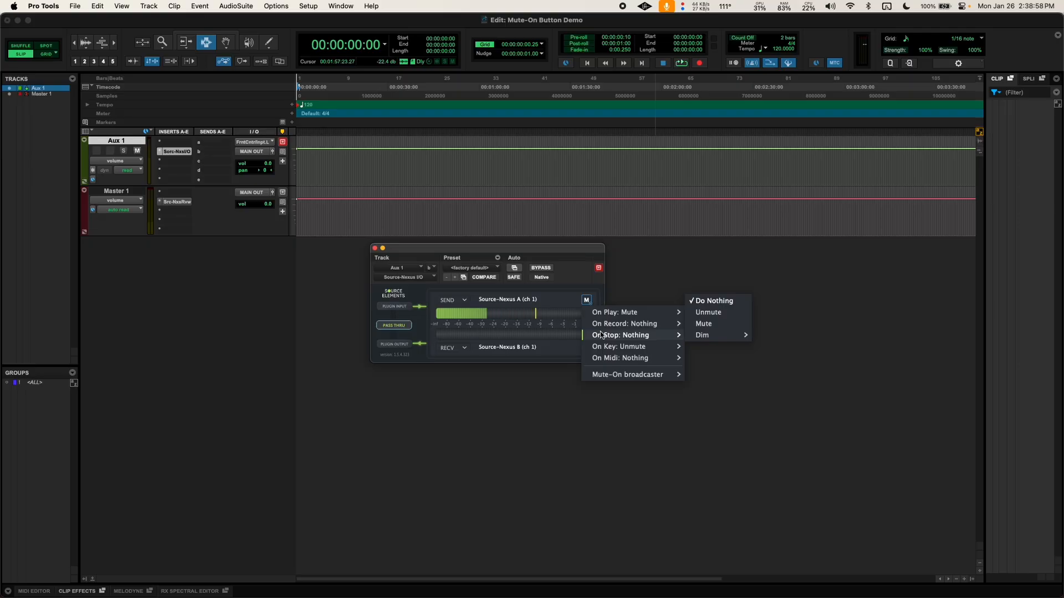
{"action": "left_click", "coordinate": [606, 288]}
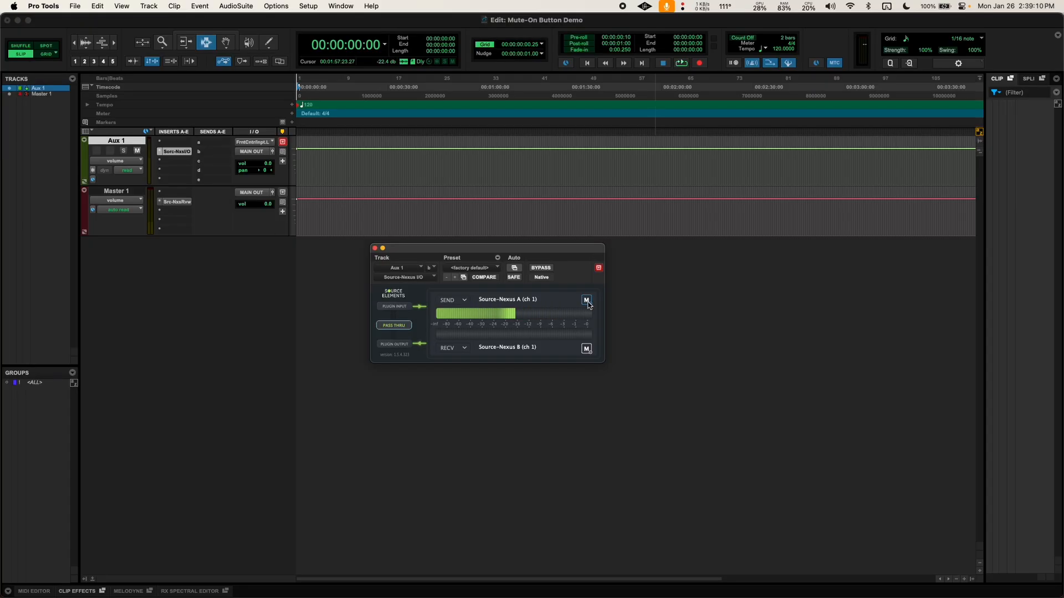
{"action": "left_click", "coordinate": [586, 300]}
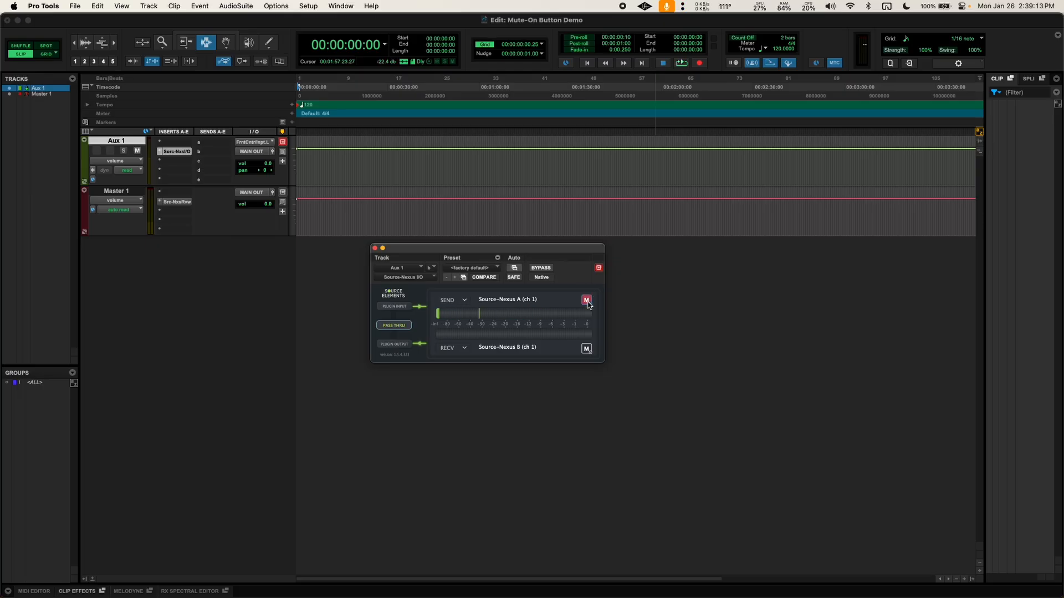
{"action": "left_click", "coordinate": [587, 303]}
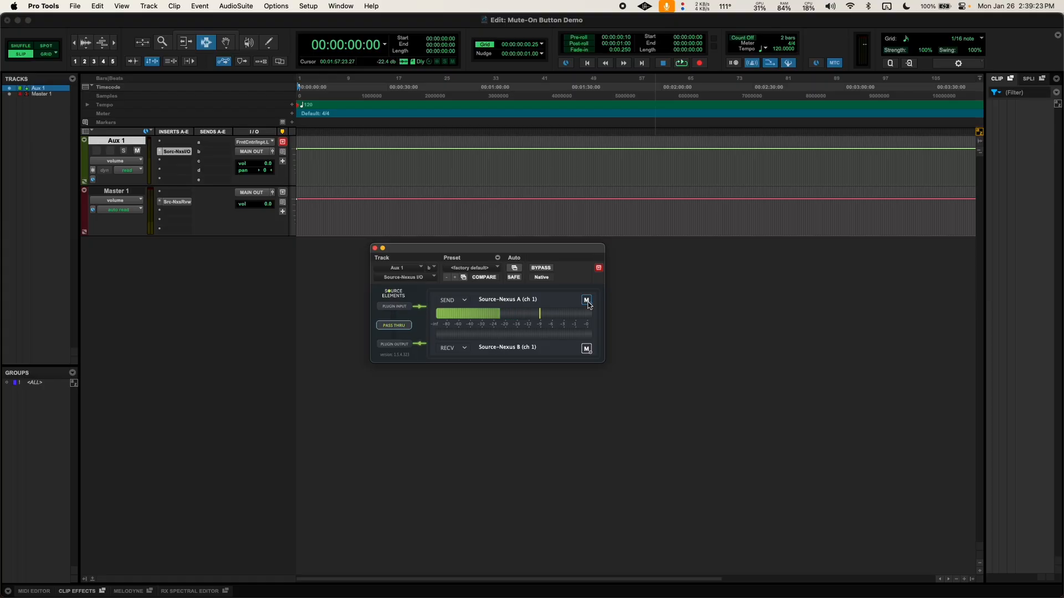
Step: Set both the On Record and On Stop actions of the Source-Nexus A send's mute to Mute
{"action": "right_click", "coordinate": [588, 303]}
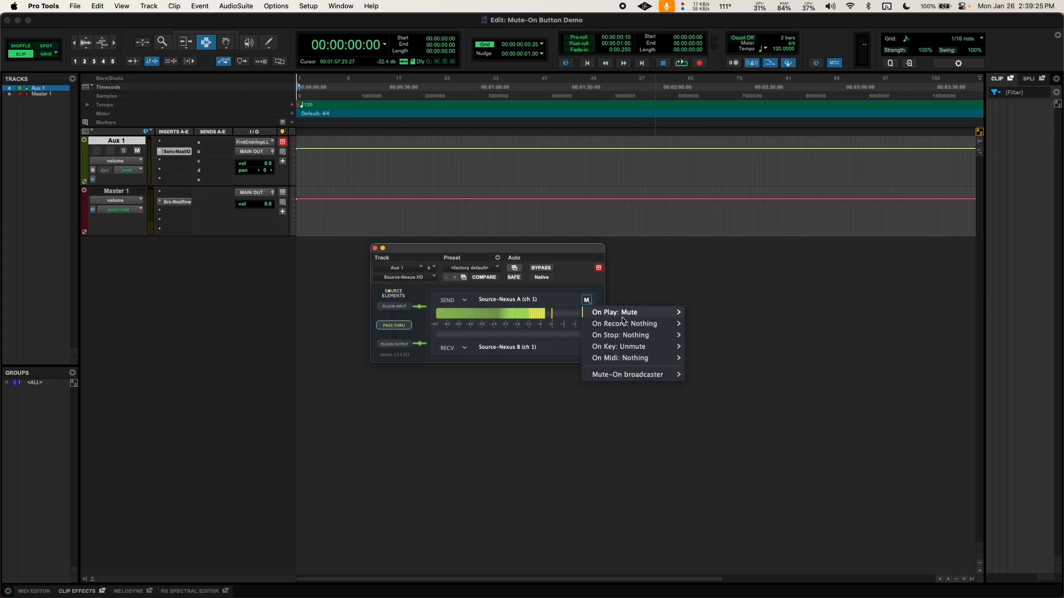
{"action": "mouse_move", "coordinate": [665, 324]}
{"action": "left_click", "coordinate": [704, 314]}
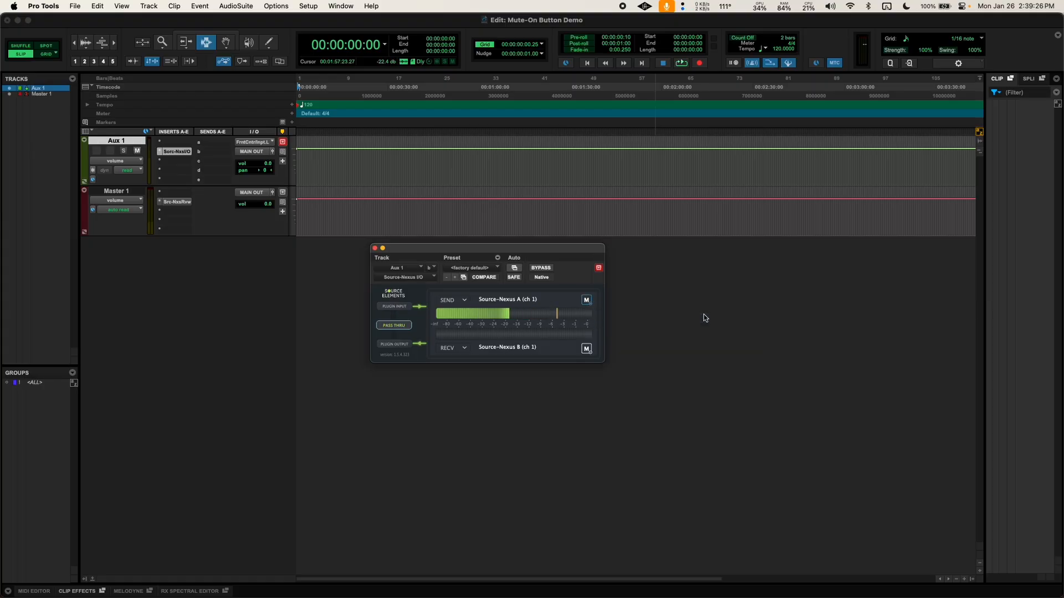
{"action": "right_click", "coordinate": [586, 300]}
{"action": "mouse_move", "coordinate": [609, 324]}
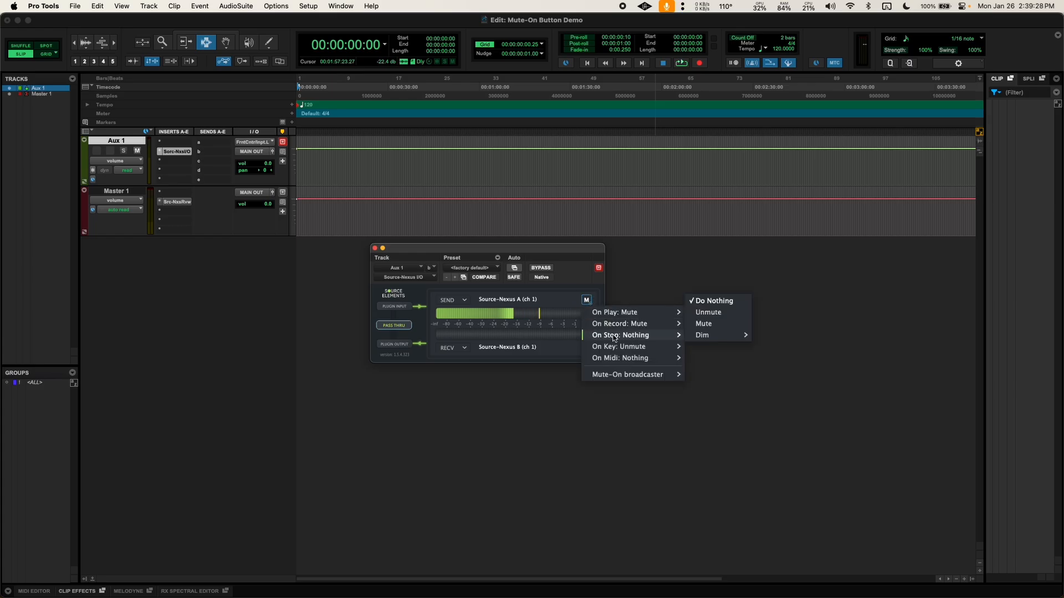
{"action": "left_click", "coordinate": [700, 329]}
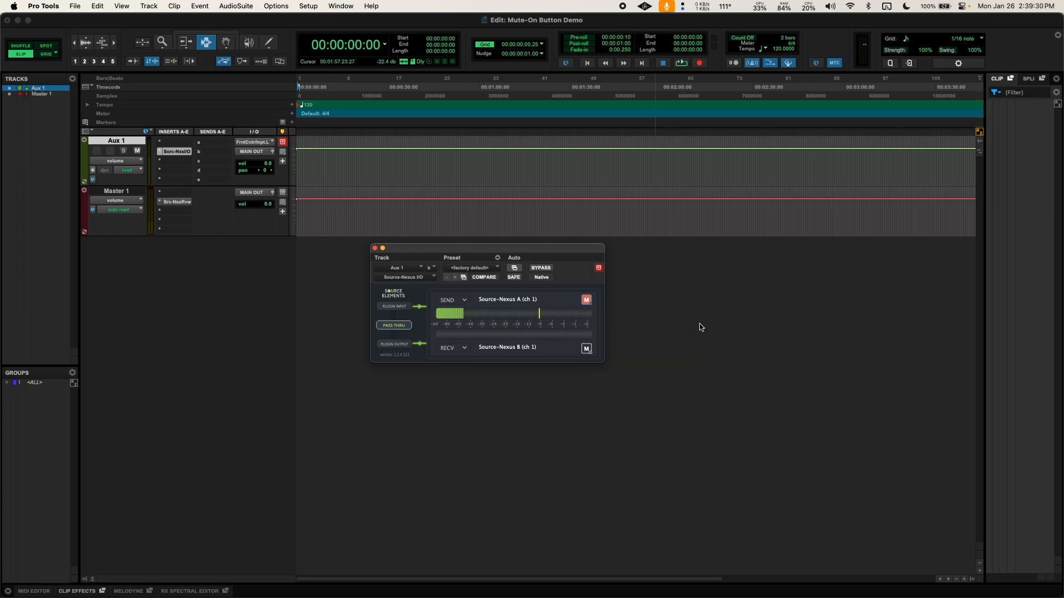
{"action": "left_click", "coordinate": [587, 303]}
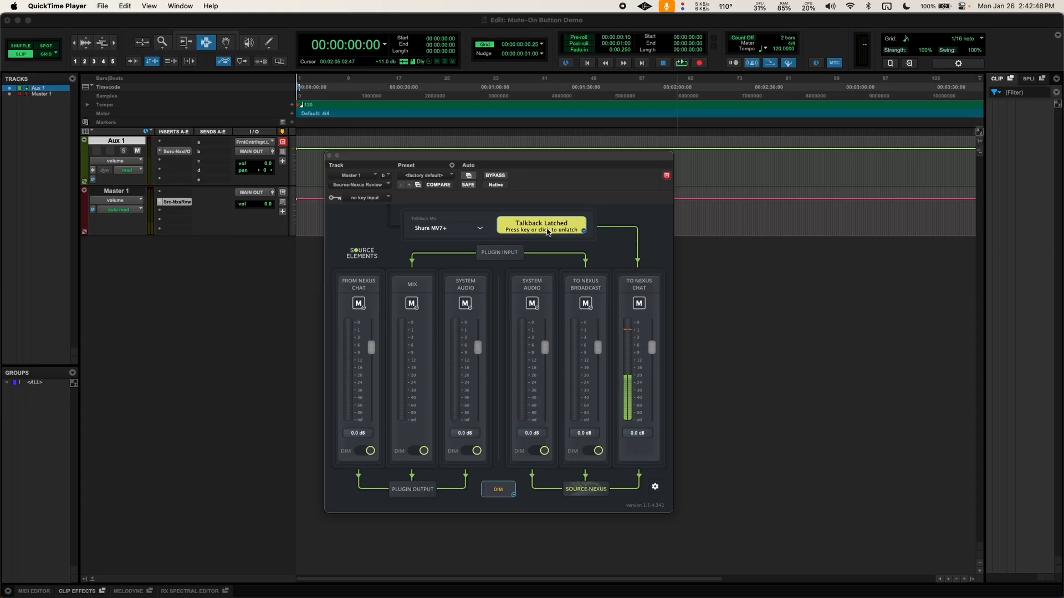
Step: Examine the record, stop, key and MIDI trigger actions of the talkback in the Source-Nexus Review plug-in
{"action": "left_click", "coordinate": [547, 232]}
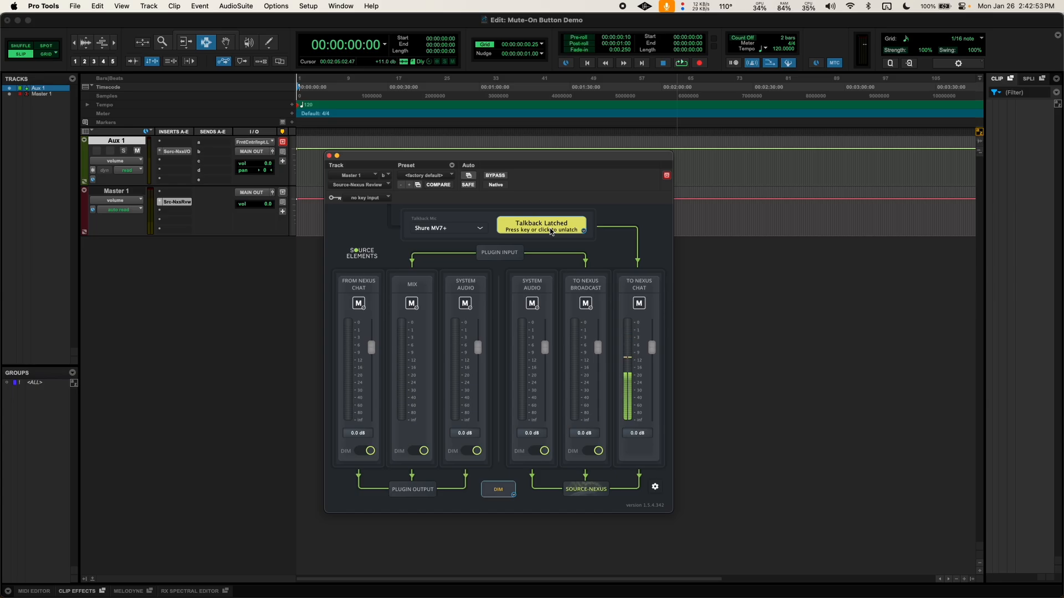
{"action": "right_click", "coordinate": [552, 231]}
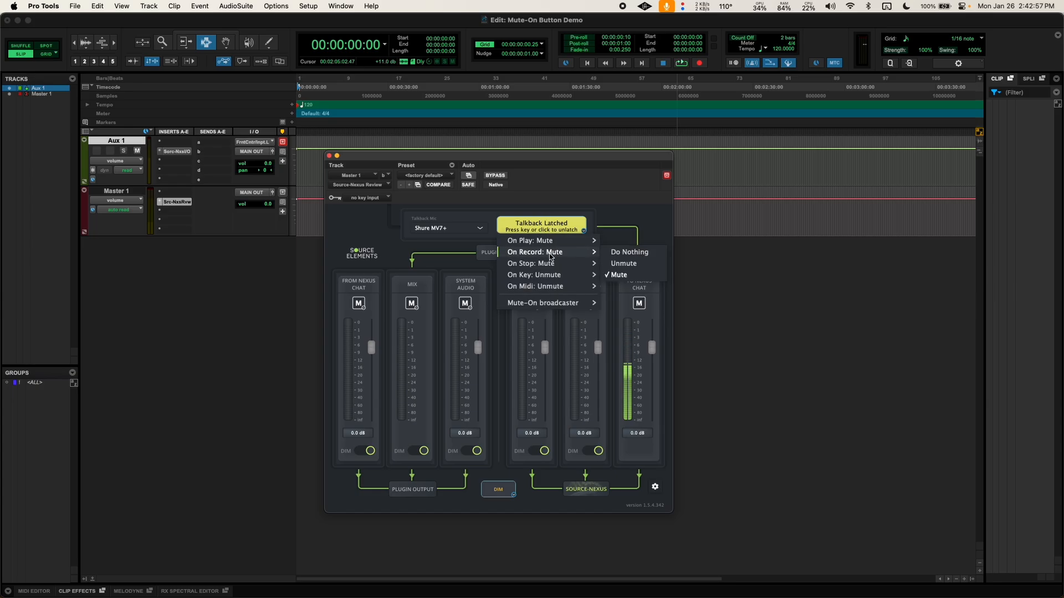
{"action": "mouse_move", "coordinate": [549, 268]}
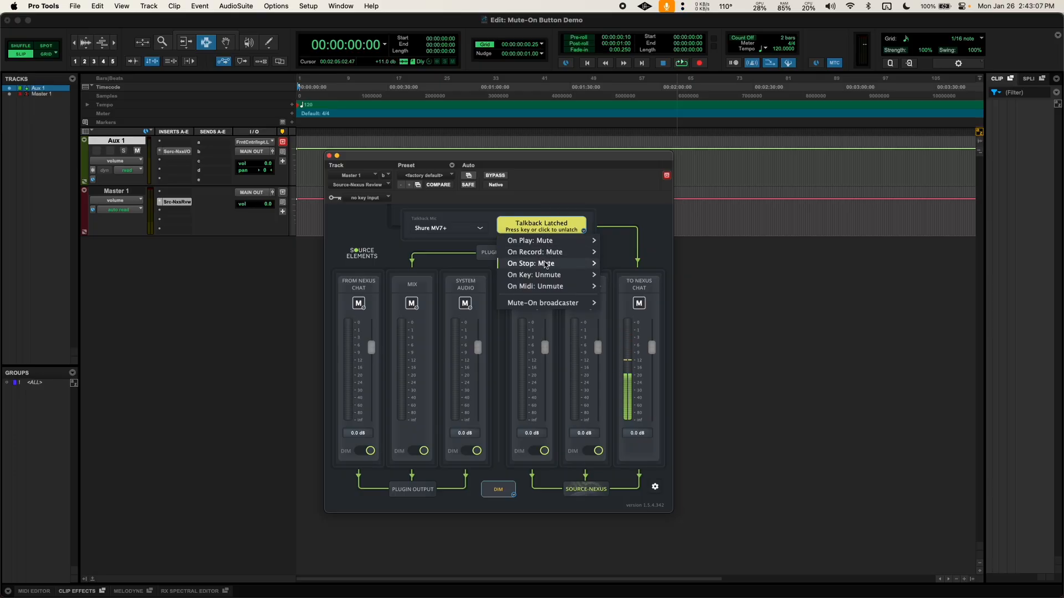
{"action": "mouse_move", "coordinate": [543, 288]}
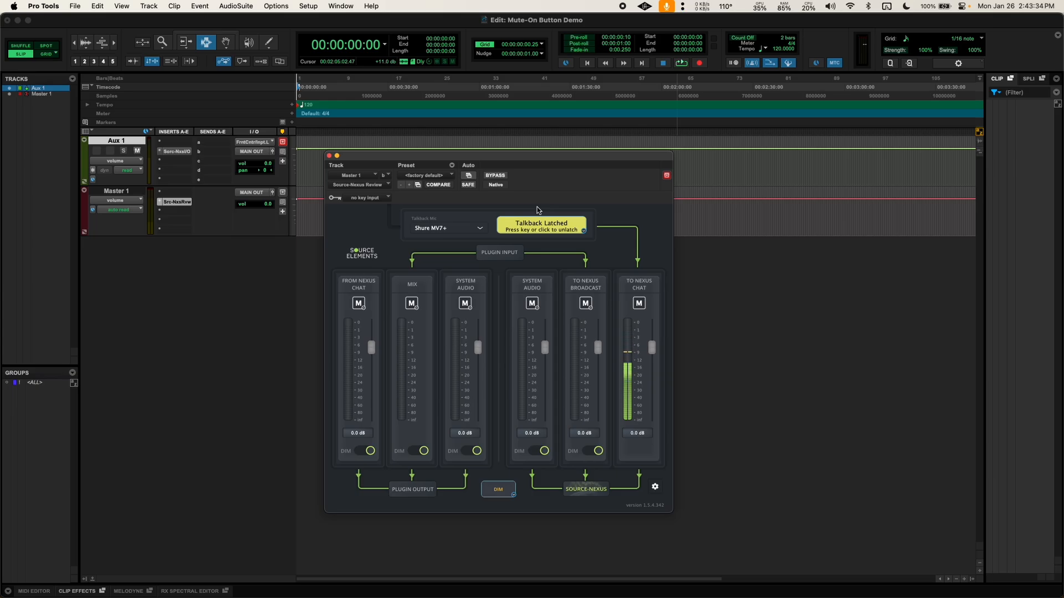
Step: Examine the On Play options for the From Nexus Chat channel's mute in the Source-Nexus Review plug-in
{"action": "left_click", "coordinate": [359, 304]}
{"action": "right_click", "coordinate": [359, 304]}
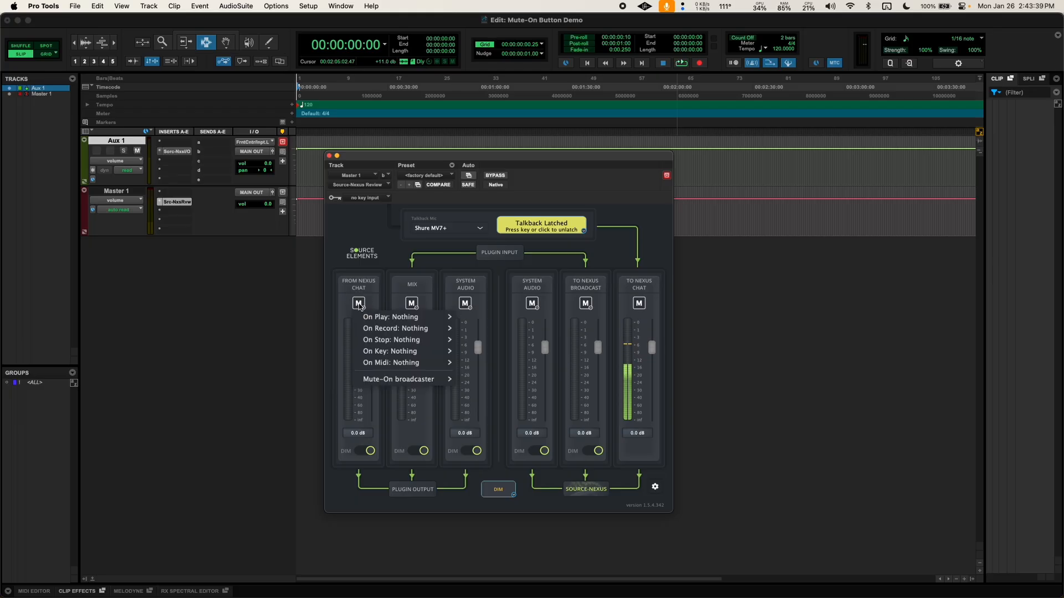
{"action": "mouse_move", "coordinate": [387, 317]}
{"action": "left_click", "coordinate": [474, 316]}
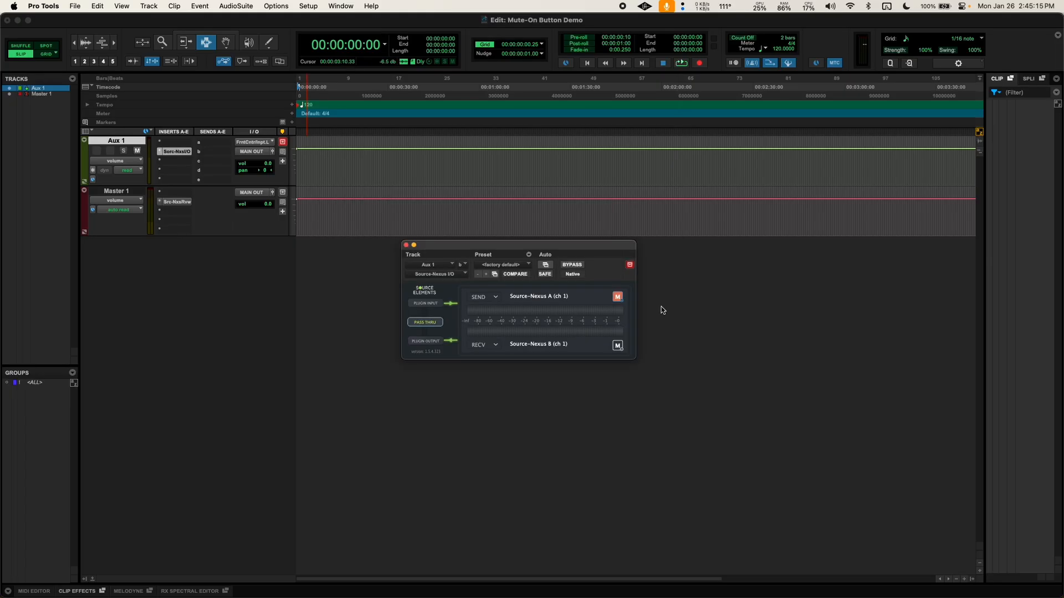
Step: Examine the On Stop and On Key options for the Source-Nexus B receive's mute in the Source-Nexus I/O plug-in
{"action": "right_click", "coordinate": [617, 346]}
{"action": "mouse_move", "coordinate": [632, 381]}
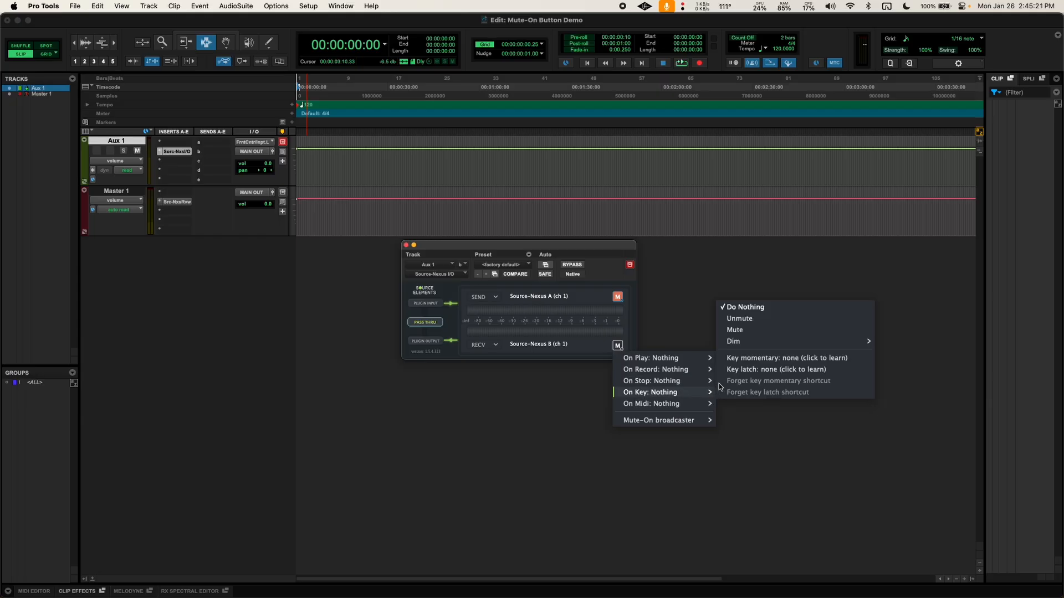
{"action": "left_click", "coordinate": [734, 380]}
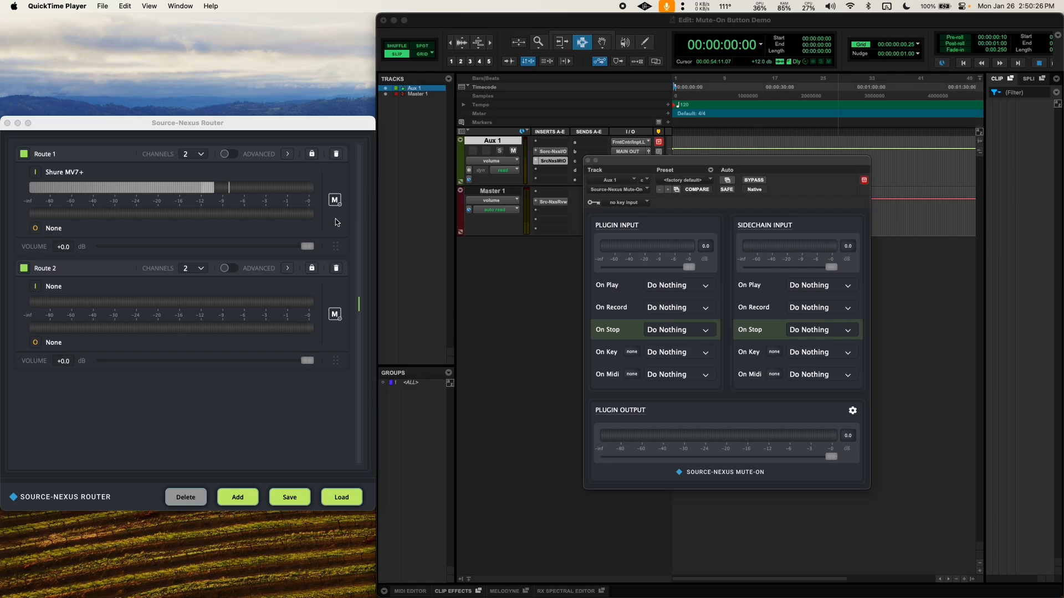
Step: In Source-Nexus Router, examine Route 1's play, stop and Mute-On broadcaster options, and return to the Source-Nexus Mute-On plug-in in Pro Tools
{"action": "left_click", "coordinate": [337, 201]}
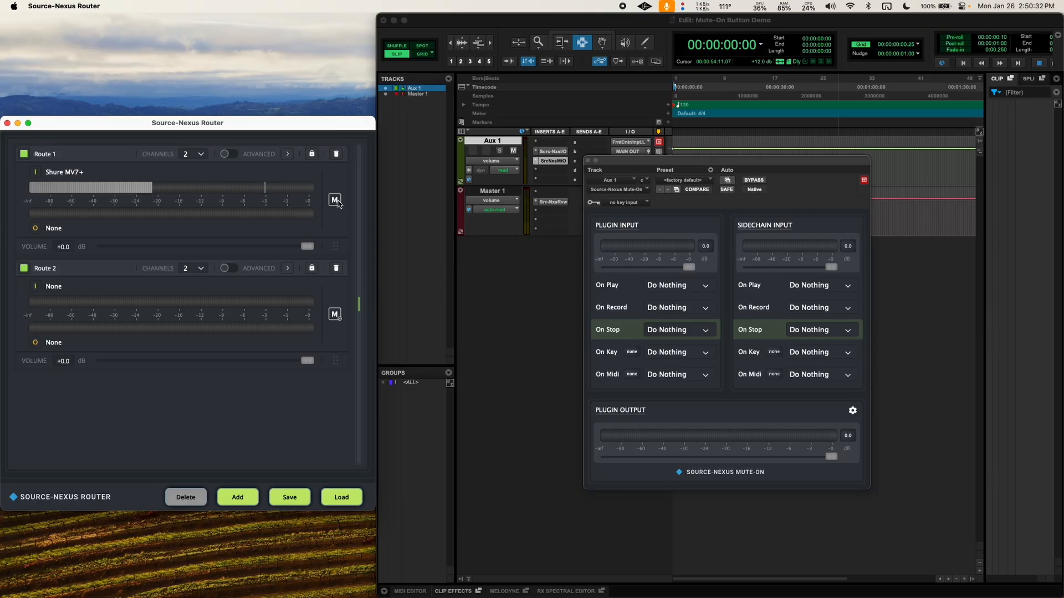
{"action": "left_click", "coordinate": [335, 200]}
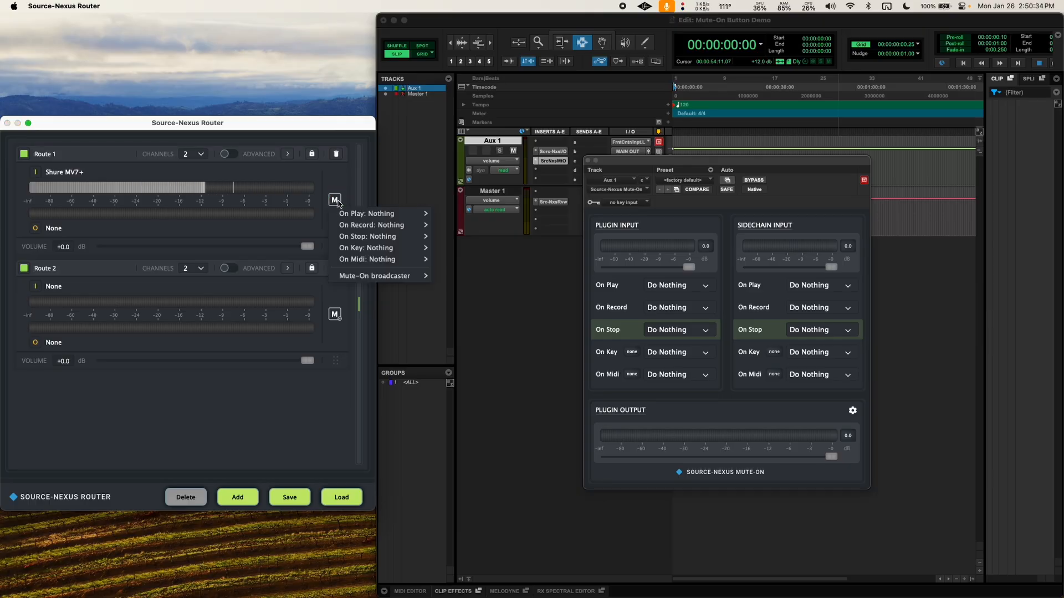
{"action": "mouse_move", "coordinate": [339, 214]}
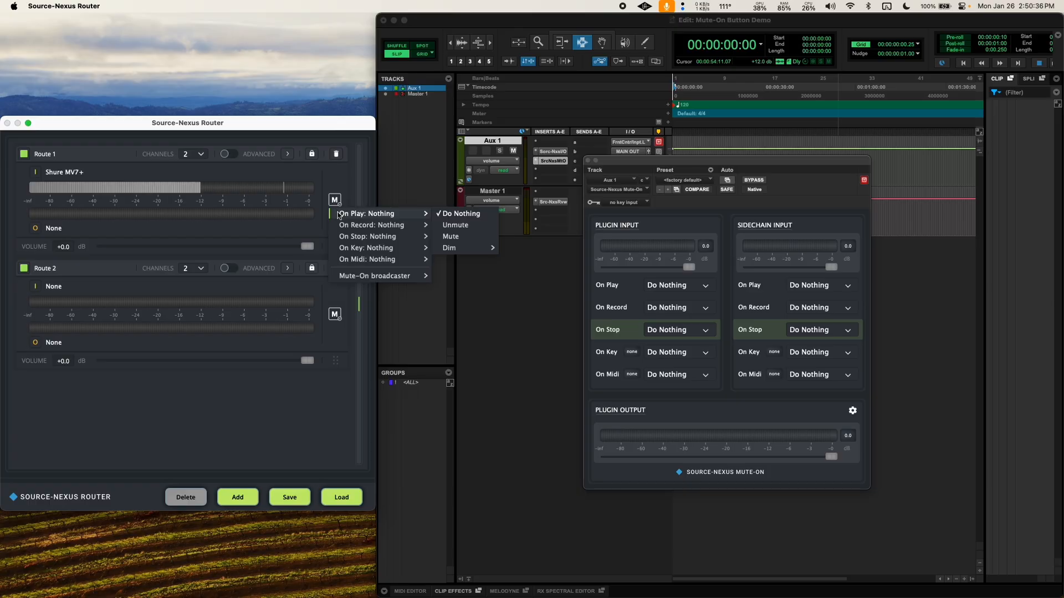
{"action": "mouse_move", "coordinate": [336, 236]}
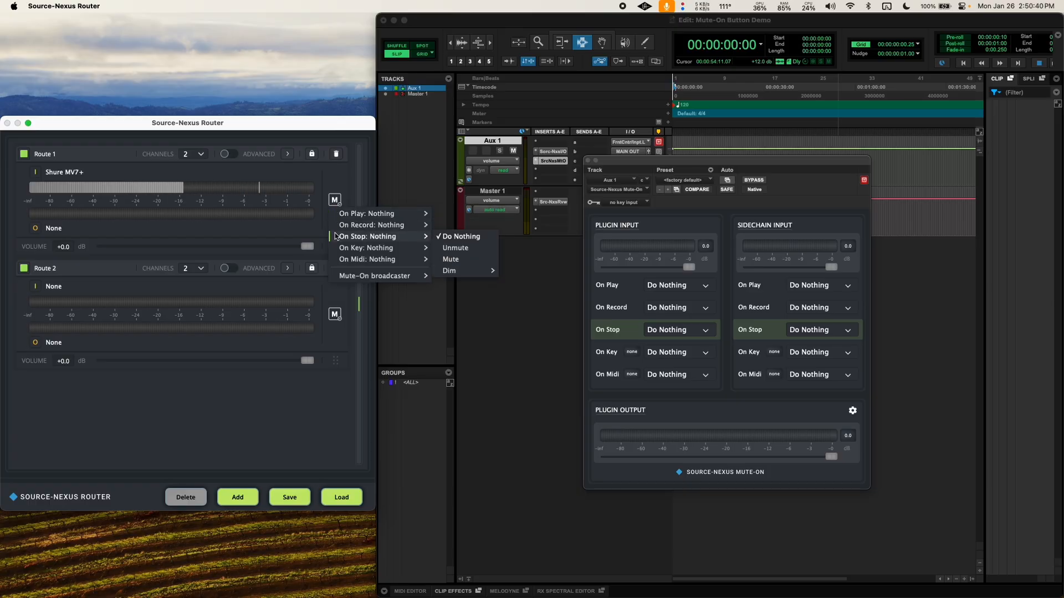
{"action": "mouse_move", "coordinate": [336, 277]}
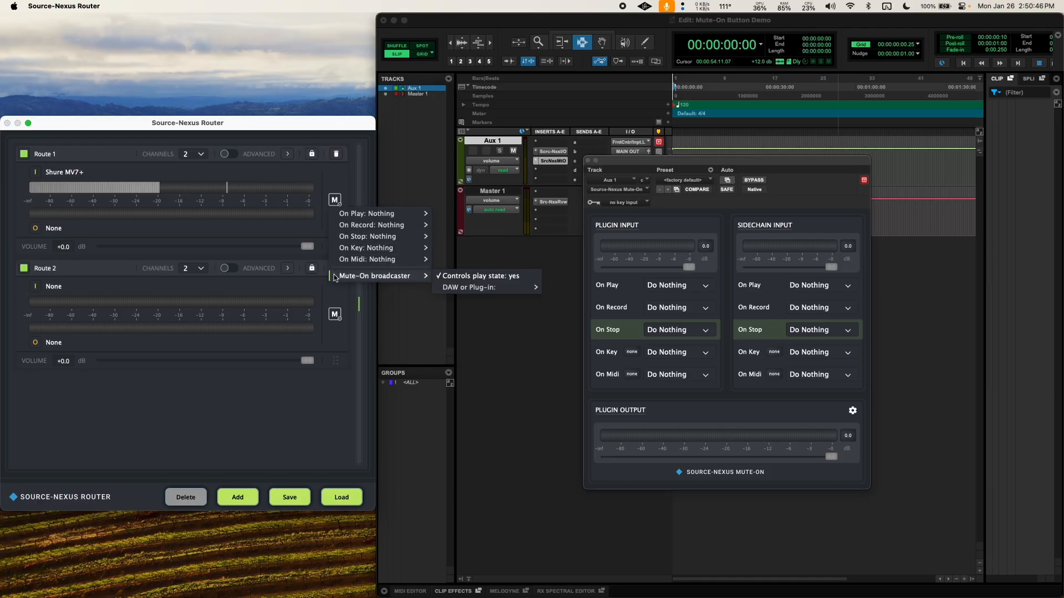
{"action": "left_click", "coordinate": [705, 326]}
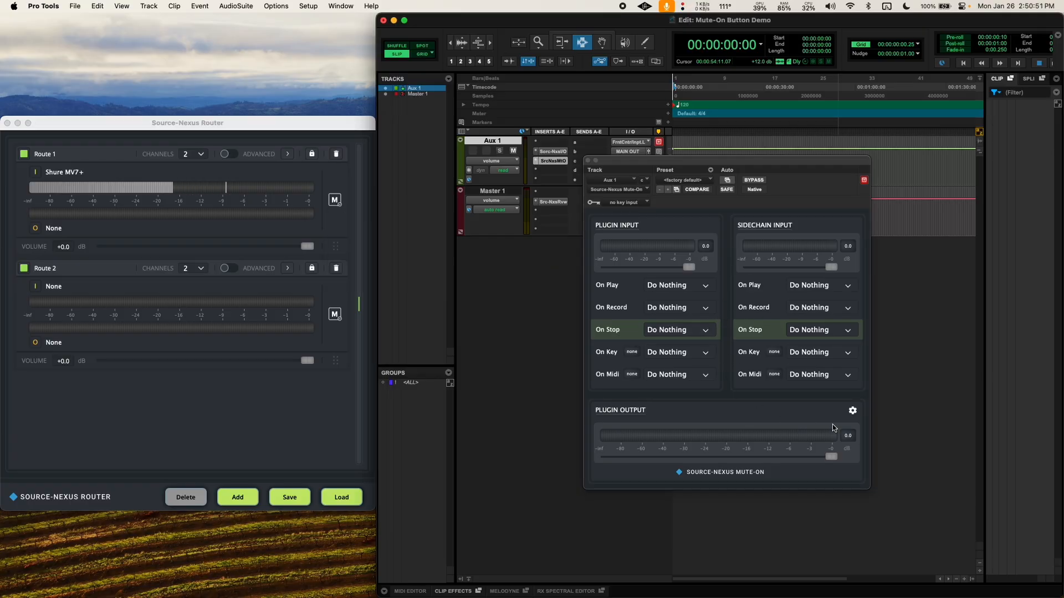
Step: Examine the Mute-On plug-in's broadcaster setting, and in Source-Nexus Router the Mute-On broadcaster's play state and DAW or plug-in options for Route 1
{"action": "left_click", "coordinate": [853, 411]}
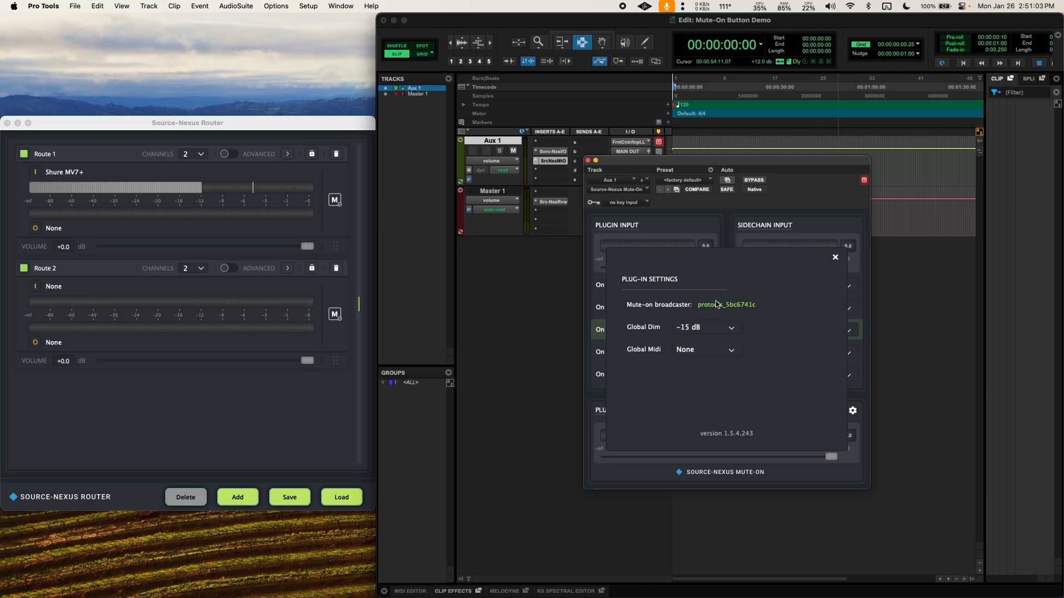
{"action": "left_click", "coordinate": [333, 203]}
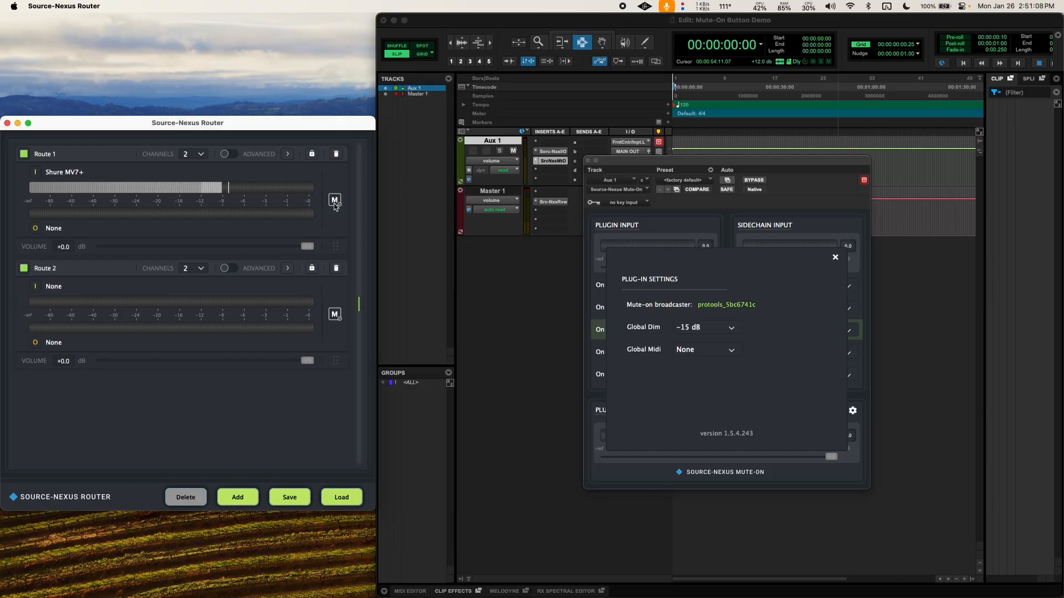
{"action": "left_click", "coordinate": [334, 204]}
{"action": "mouse_move", "coordinate": [344, 276]}
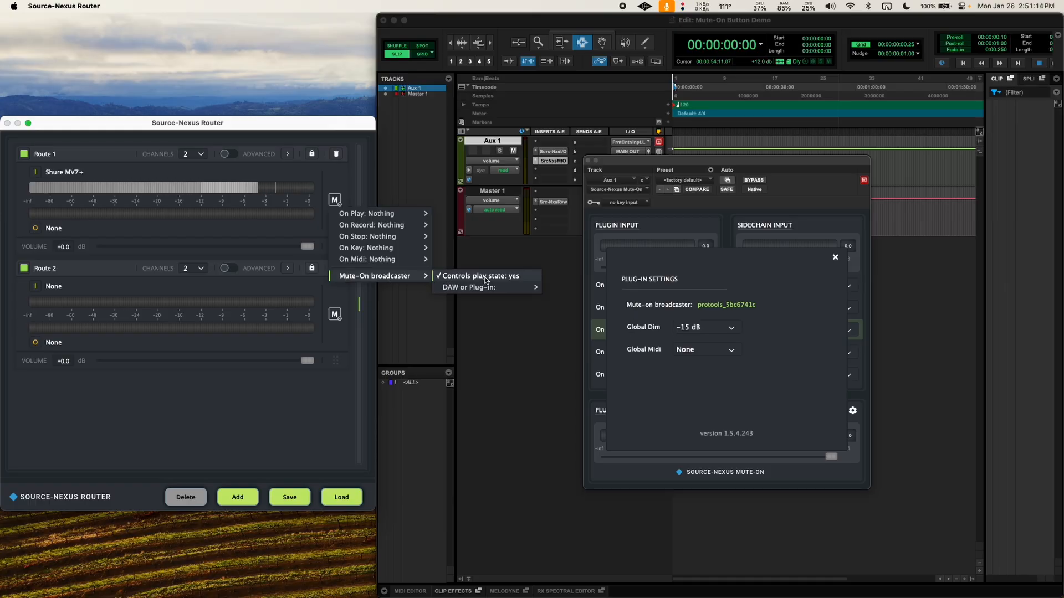
{"action": "mouse_move", "coordinate": [480, 289]}
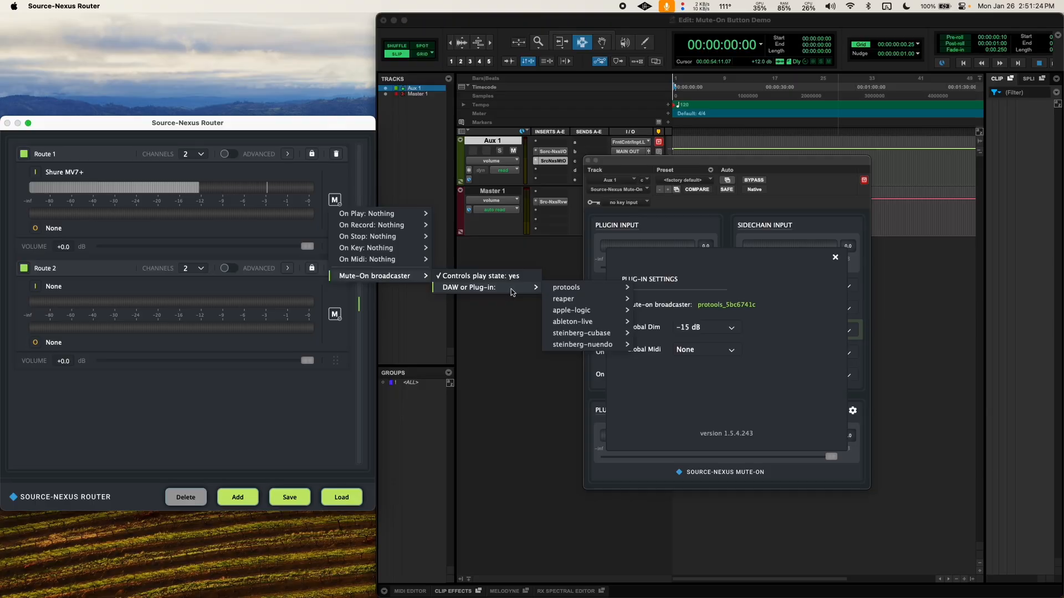
{"action": "mouse_move", "coordinate": [558, 292]}
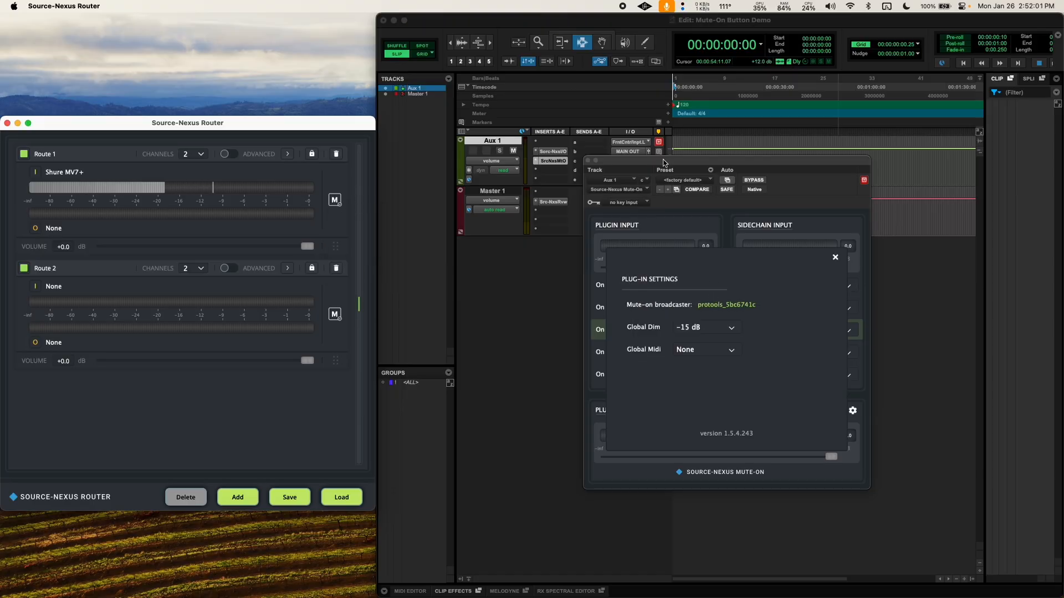
Step: Set the On Play action of Route 1's mute button to Mute in Source-Nexus Router
{"action": "left_click", "coordinate": [335, 202]}
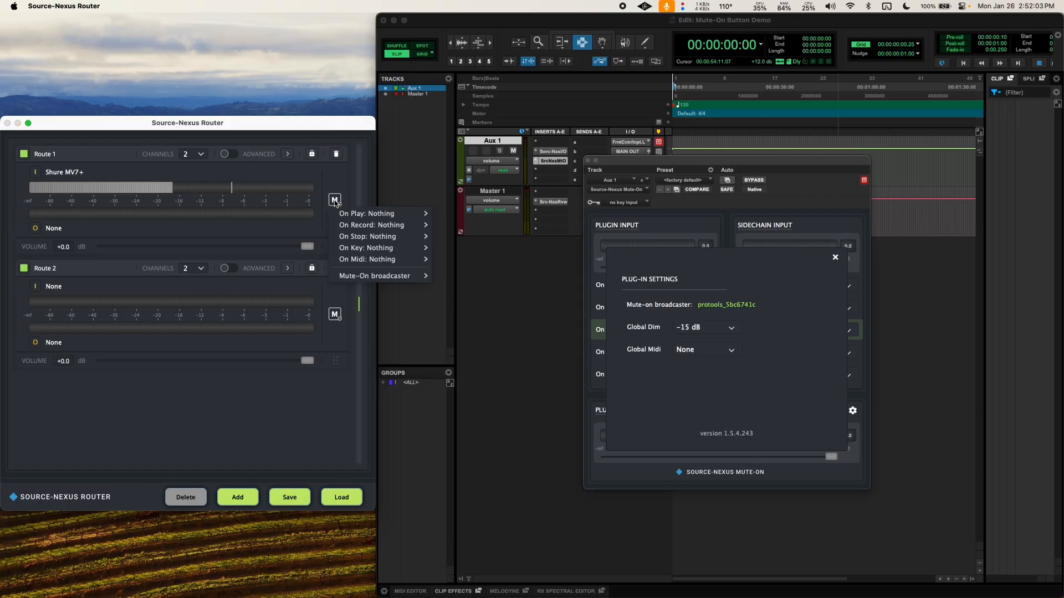
{"action": "mouse_move", "coordinate": [343, 215]}
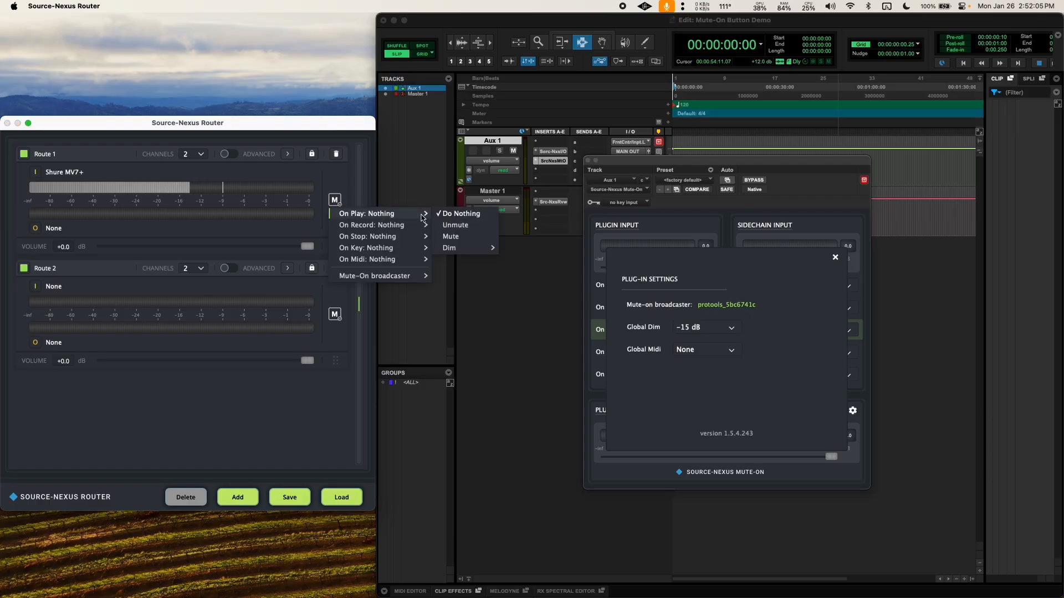
{"action": "left_click", "coordinate": [450, 238]}
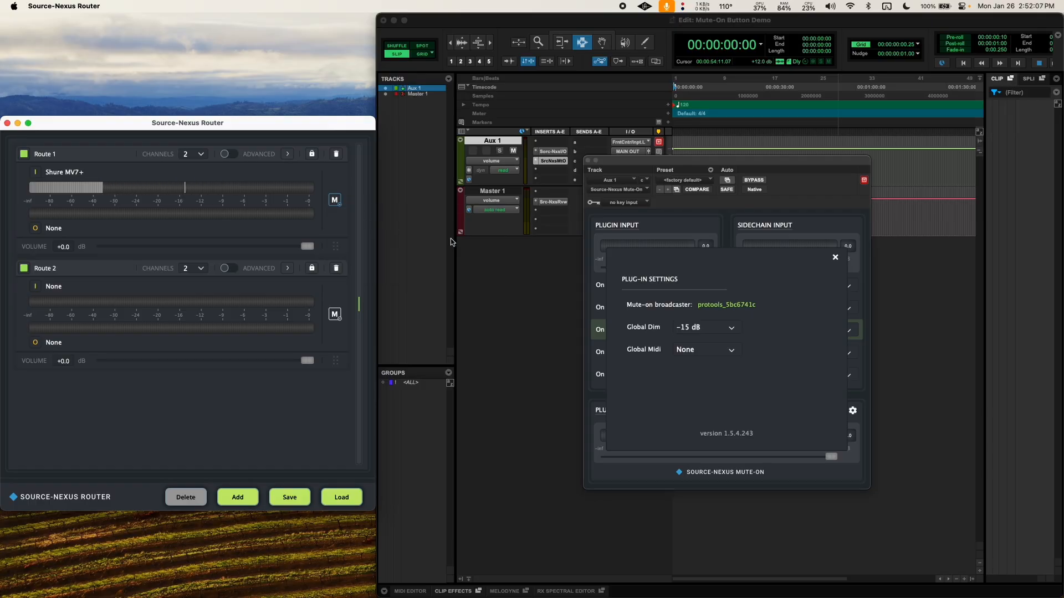
Step: Return to the Mute-On plug-in in Pro Tools, closing its settings, and briefly play and stop the session to test Route 1's mute
{"action": "left_click", "coordinate": [700, 223]}
{"action": "key", "text": "space"}
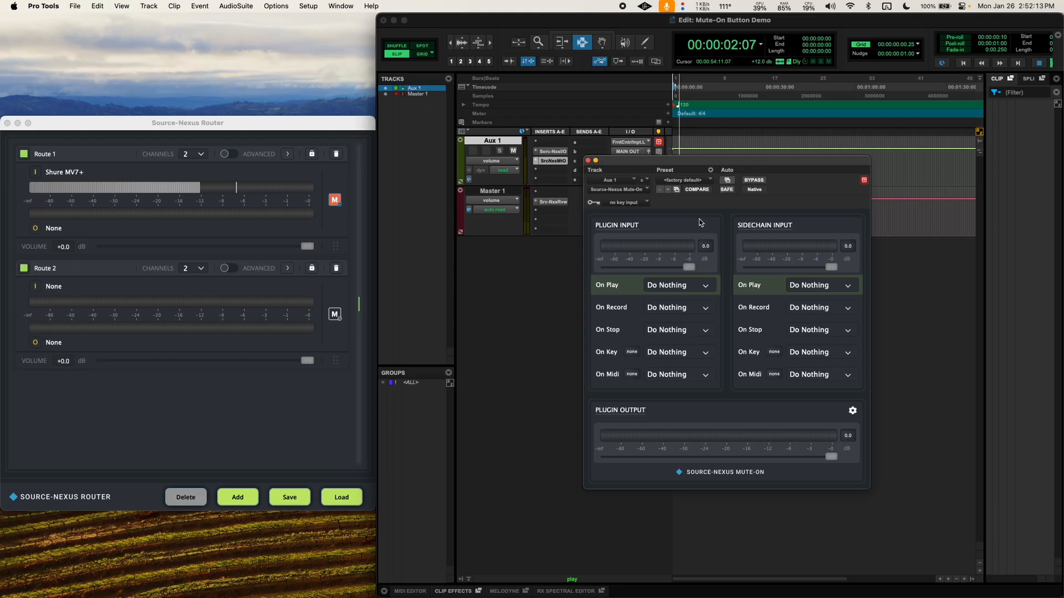
{"action": "key", "text": "space"}
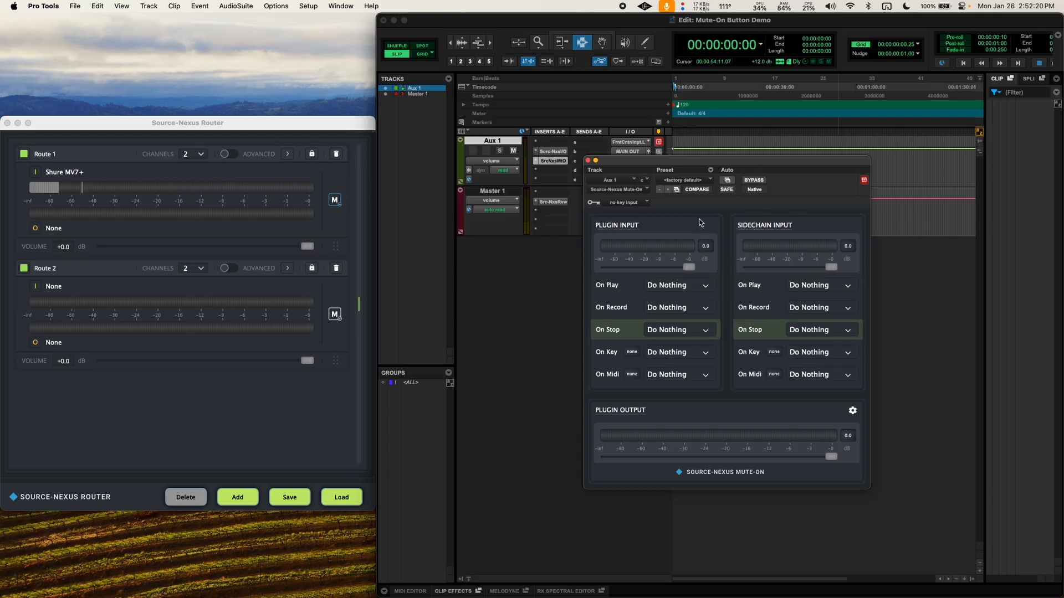